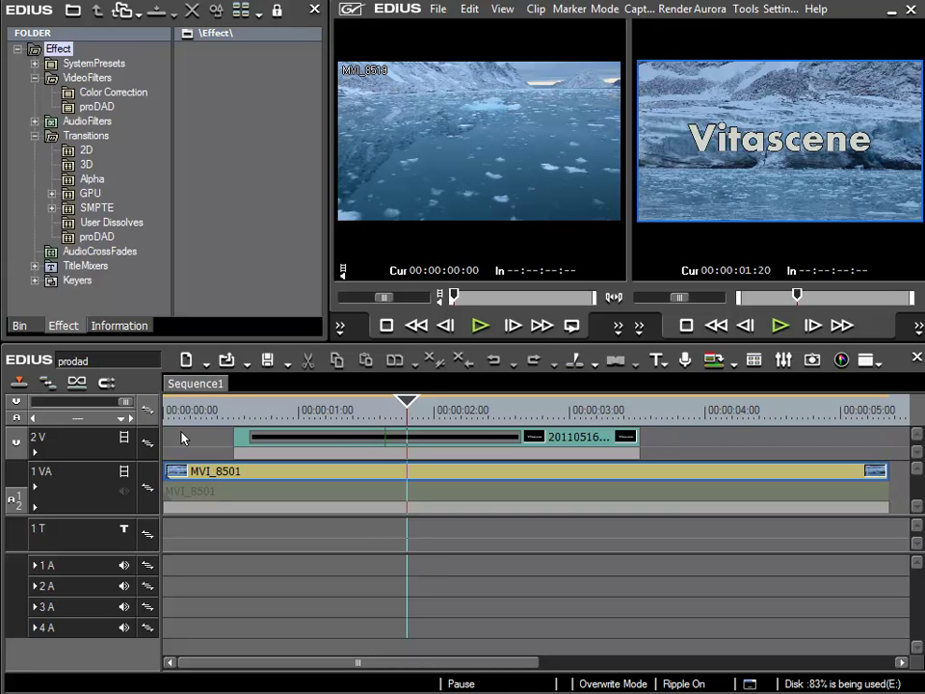
Move the Vitascene title clip on 2V to about the 5-second mark and check the opening.
{"action": "left_click", "coordinate": [514, 443]}
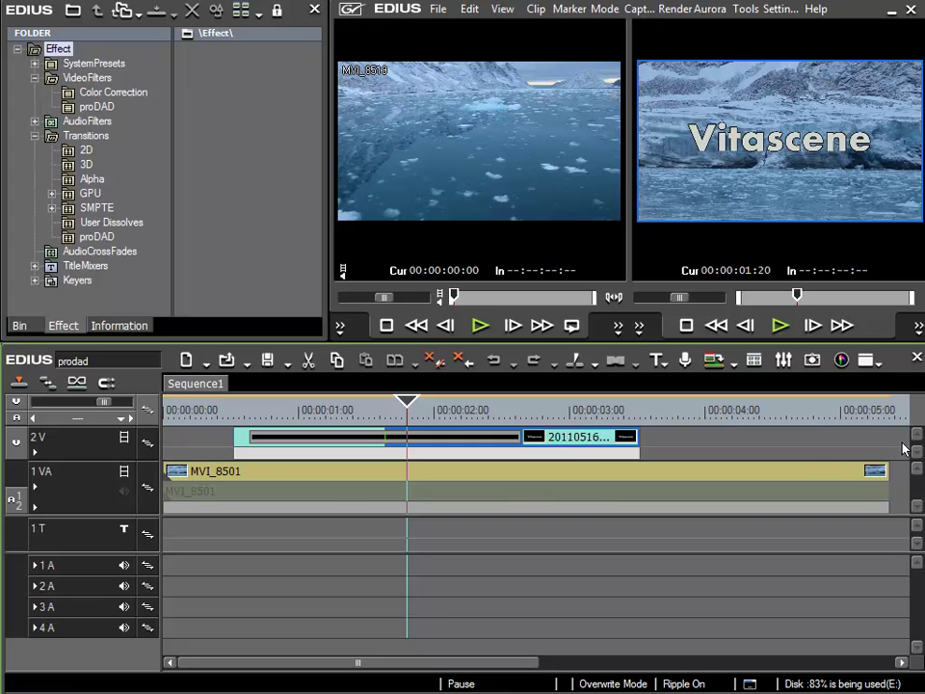
{"action": "left_click_drag", "start_coordinate": [904, 445], "coordinate": [868, 443]}
{"action": "left_click_drag", "start_coordinate": [493, 422], "coordinate": [277, 416]}
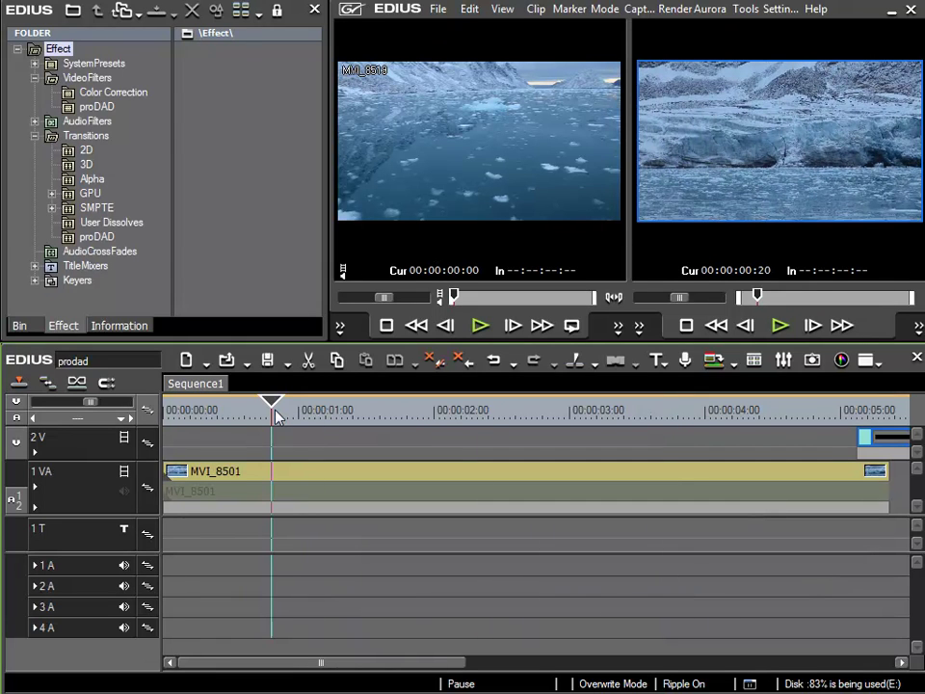
Overwrite the track 1VA clip with MVI_8519 using Ctrl+R and preview it at 00:00:02:24.
{"action": "left_click", "coordinate": [497, 168]}
{"action": "left_click", "coordinate": [166, 508]}
{"action": "key", "text": "ctrl+r"}
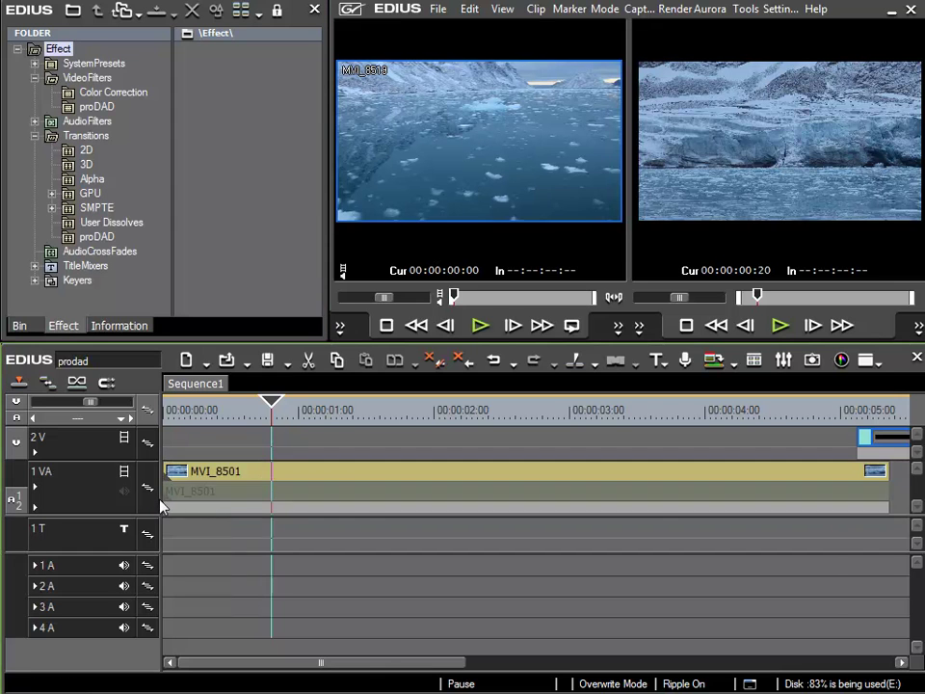
{"action": "left_click_drag", "start_coordinate": [318, 417], "coordinate": [375, 405]}
{"action": "left_click", "coordinate": [564, 392]}
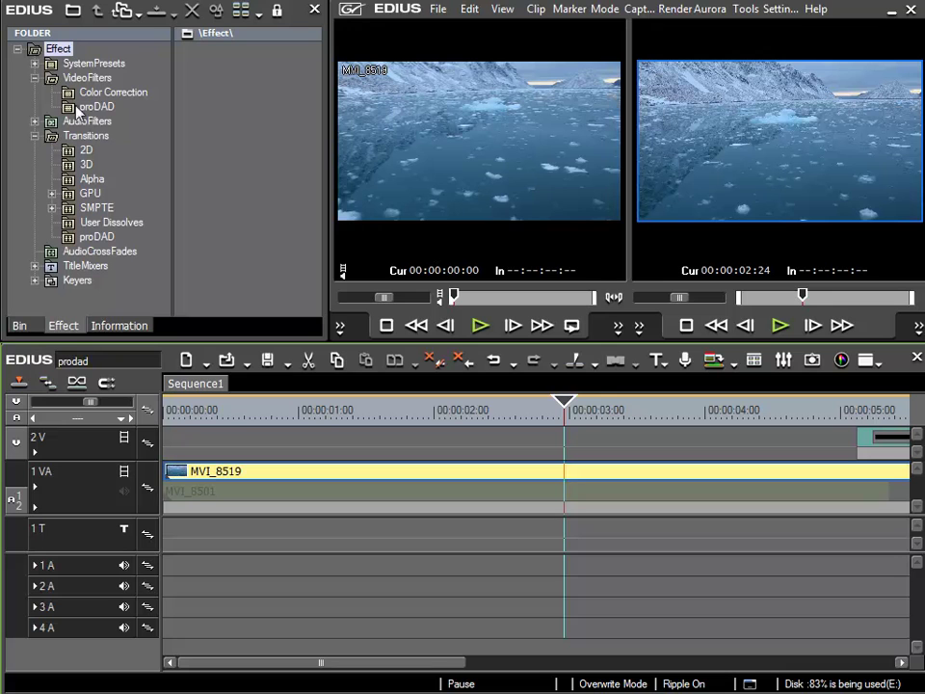
Drag the proDAD Vitascene Filter onto MVI_8519 and preview the blue-tinted result.
{"action": "left_click", "coordinate": [33, 137]}
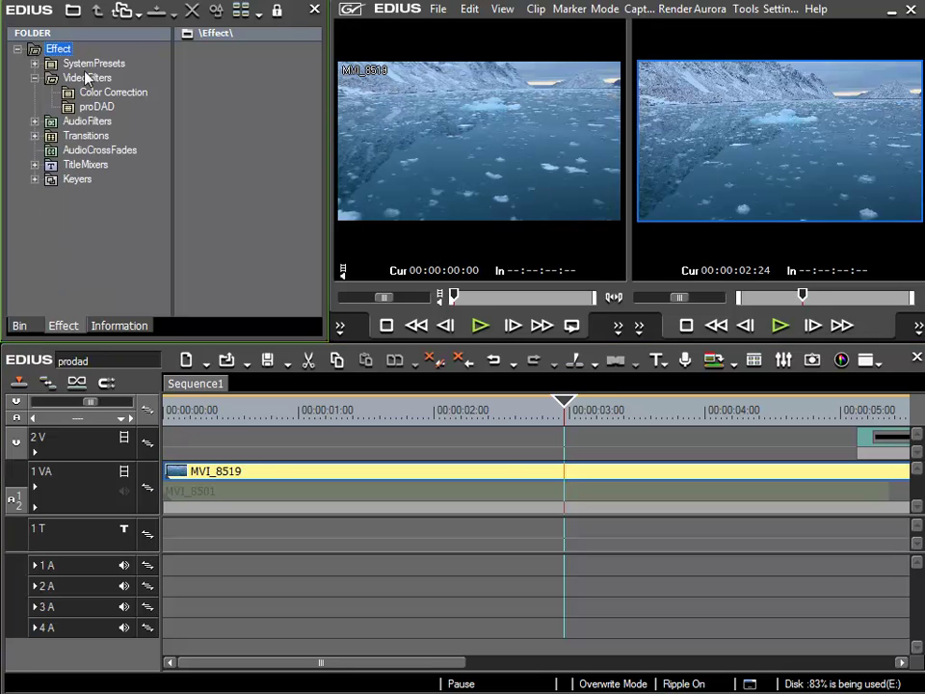
{"action": "left_click", "coordinate": [97, 107]}
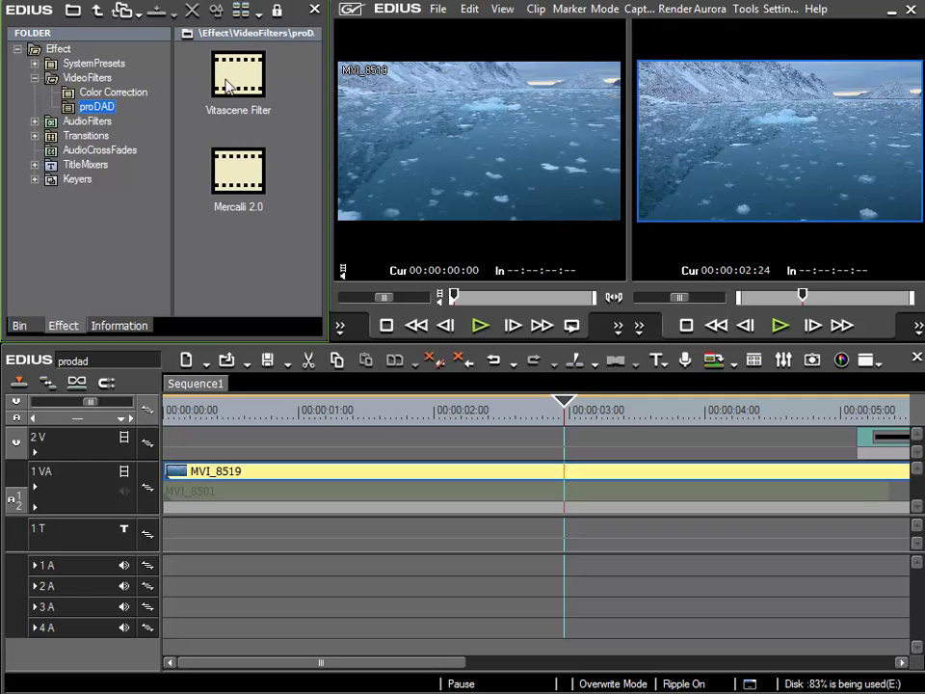
{"action": "left_click_drag", "start_coordinate": [232, 82], "coordinate": [273, 481]}
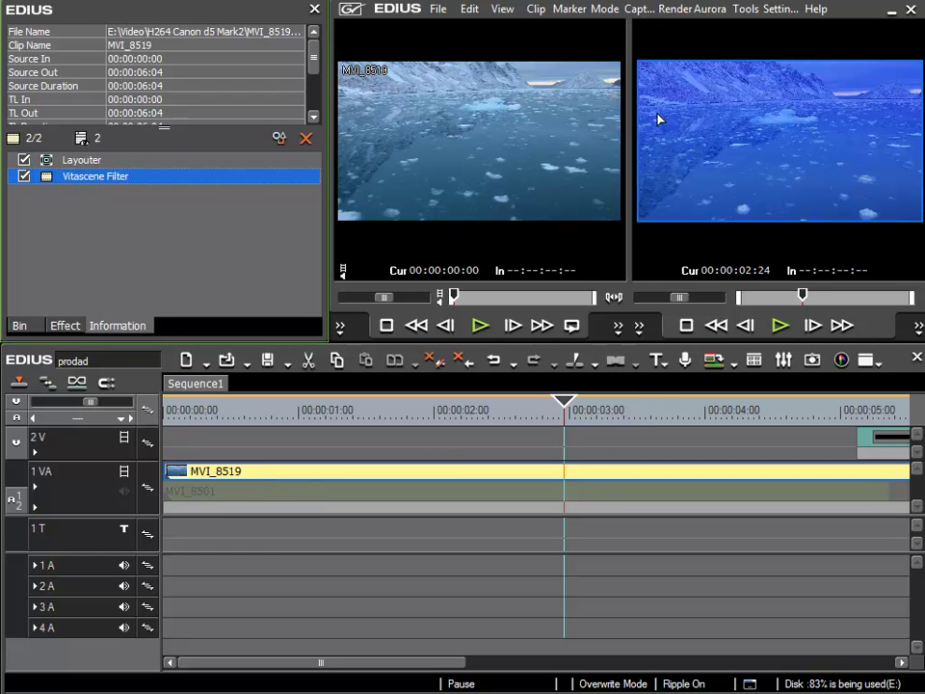
{"action": "left_click", "coordinate": [487, 413]}
{"action": "left_click_drag", "start_coordinate": [464, 424], "coordinate": [414, 399]}
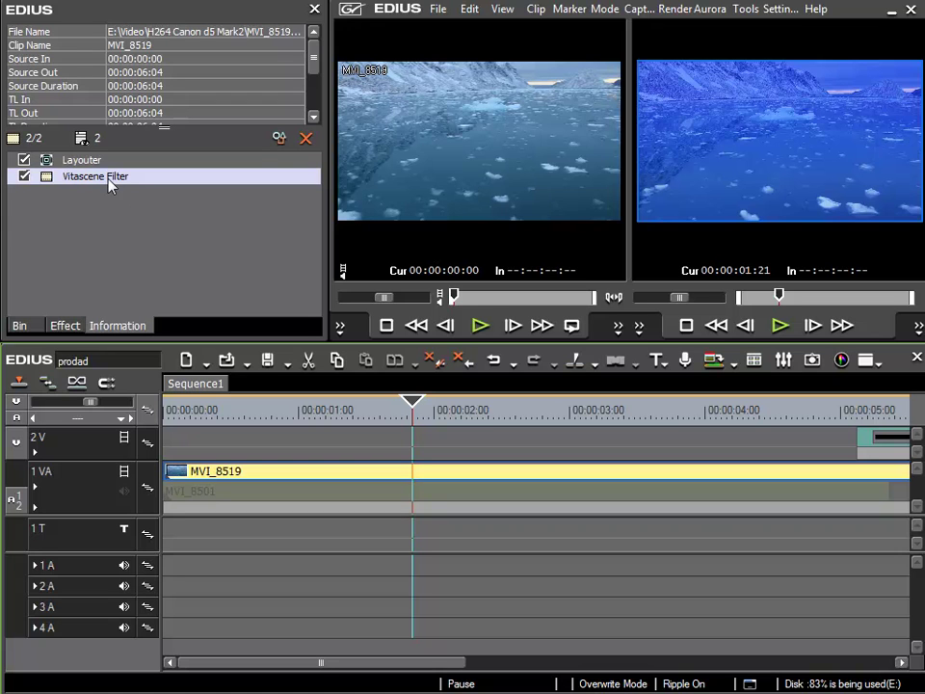
Open the Vitascene setup dialog and apply Heavenly Glow #230 from the Film Look - Extrem group.
{"action": "left_click", "coordinate": [279, 139]}
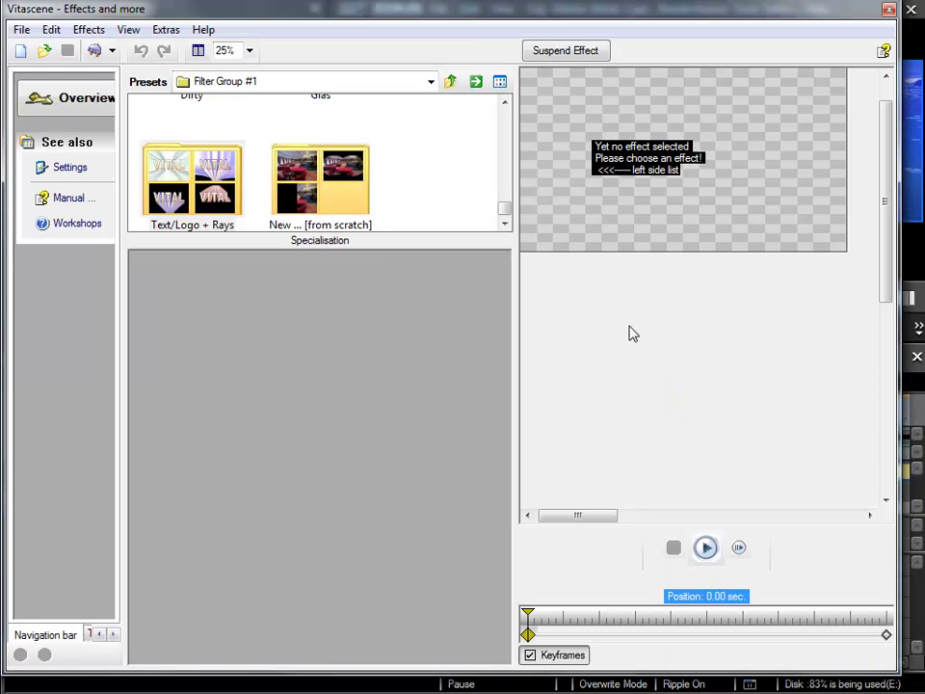
{"action": "left_click_drag", "start_coordinate": [357, 243], "coordinate": [357, 551]}
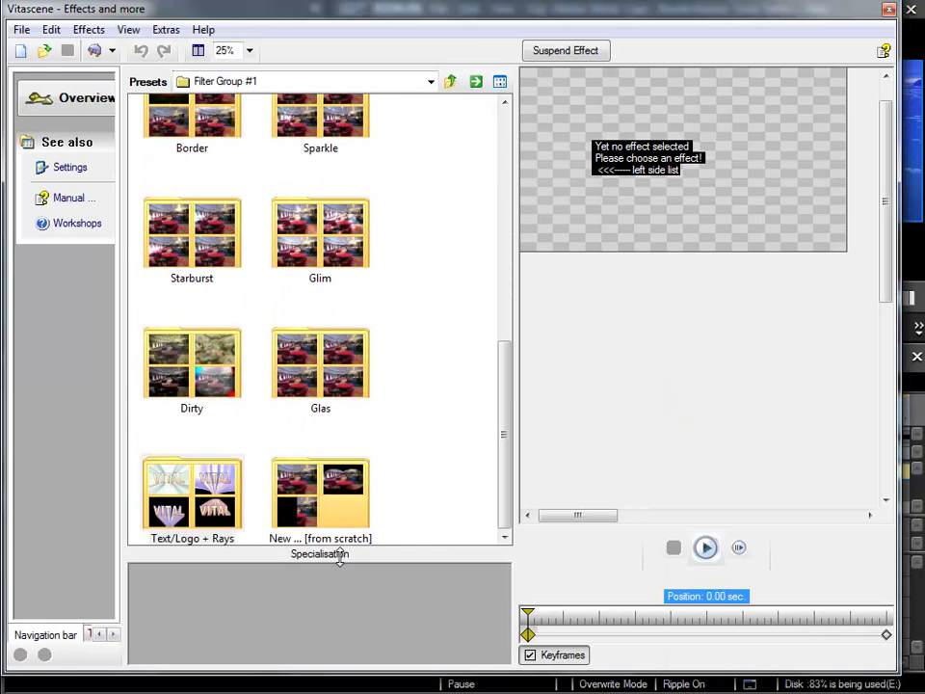
{"action": "left_click_drag", "start_coordinate": [504, 380], "coordinate": [491, 118]}
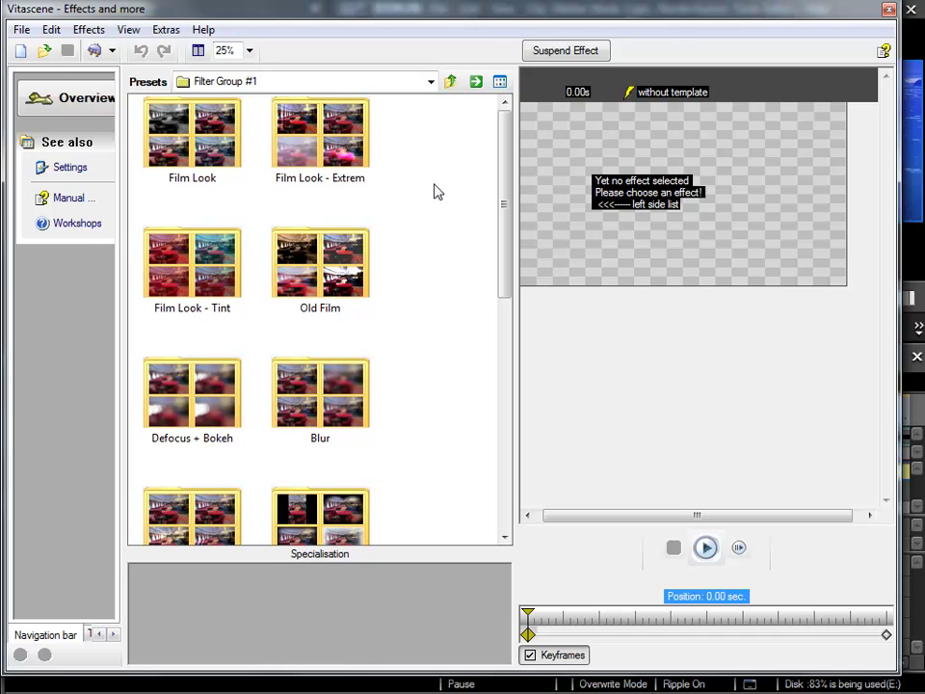
{"action": "double_click", "coordinate": [320, 145]}
{"action": "double_click", "coordinate": [334, 396]}
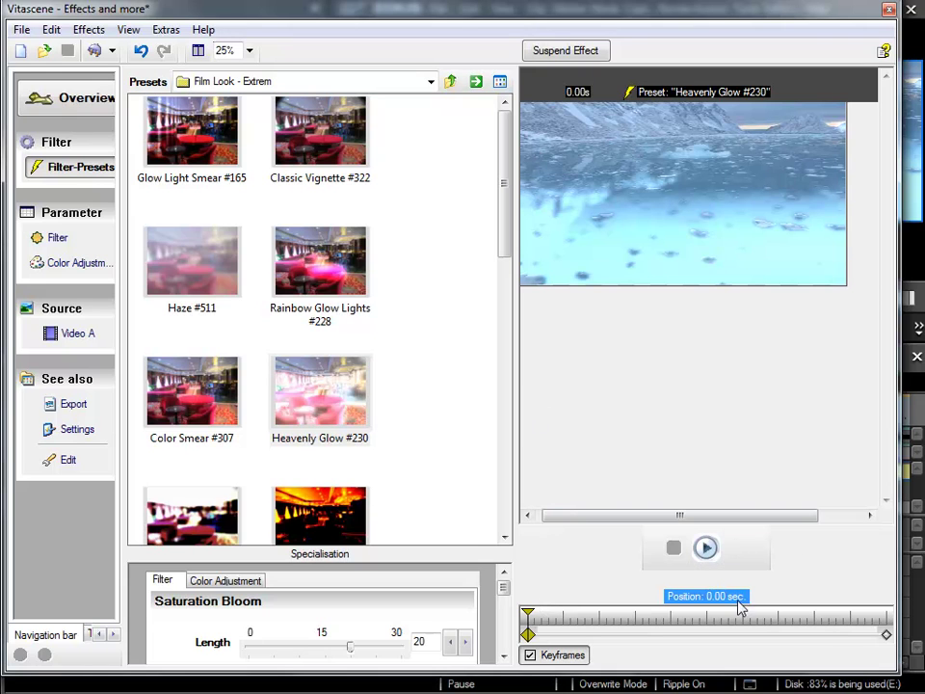
{"action": "left_click_drag", "start_coordinate": [899, 672], "coordinate": [692, 483]}
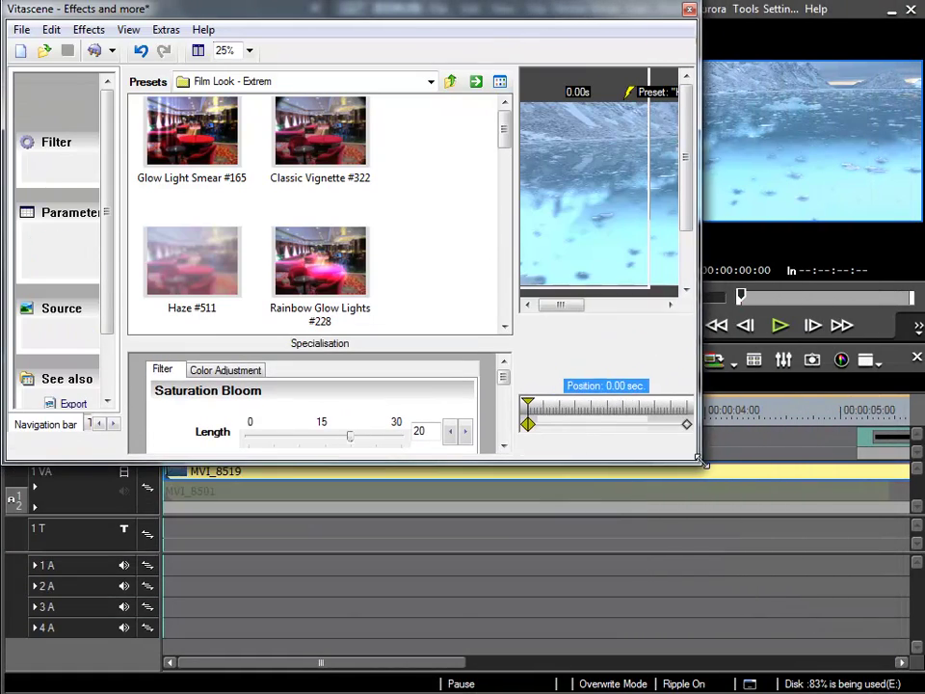
{"action": "left_click_drag", "start_coordinate": [394, 16], "coordinate": [484, 494]}
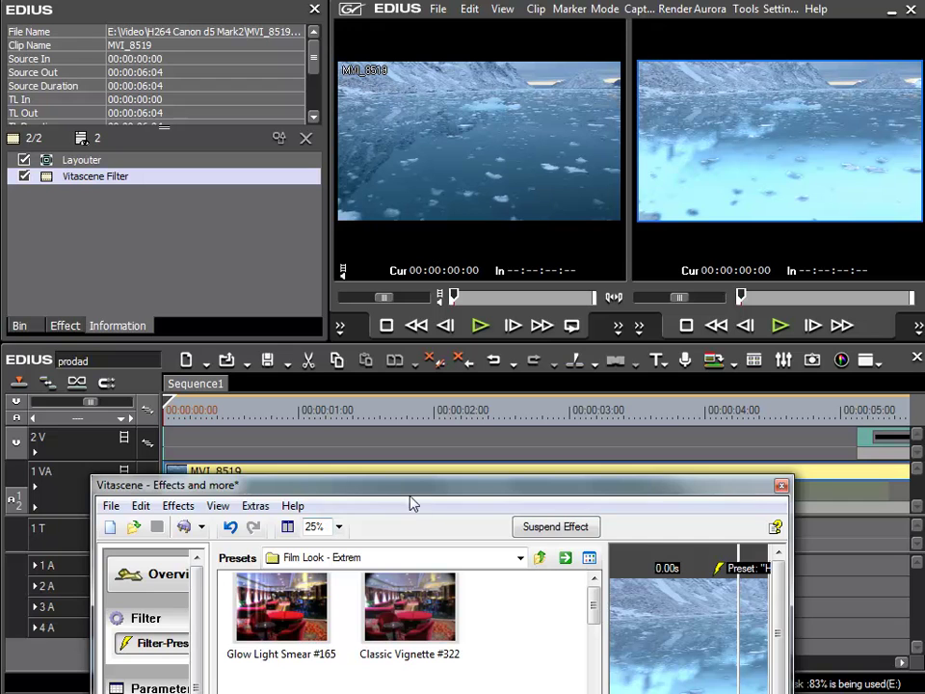
{"action": "left_click_drag", "start_coordinate": [198, 413], "coordinate": [450, 412]}
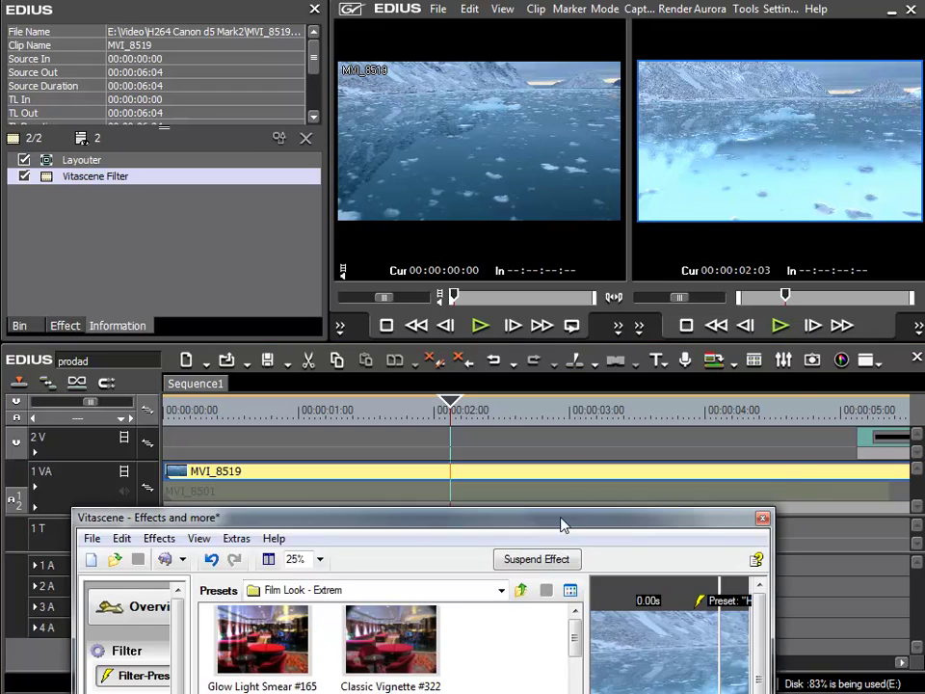
{"action": "left_click_drag", "start_coordinate": [562, 520], "coordinate": [494, 10]}
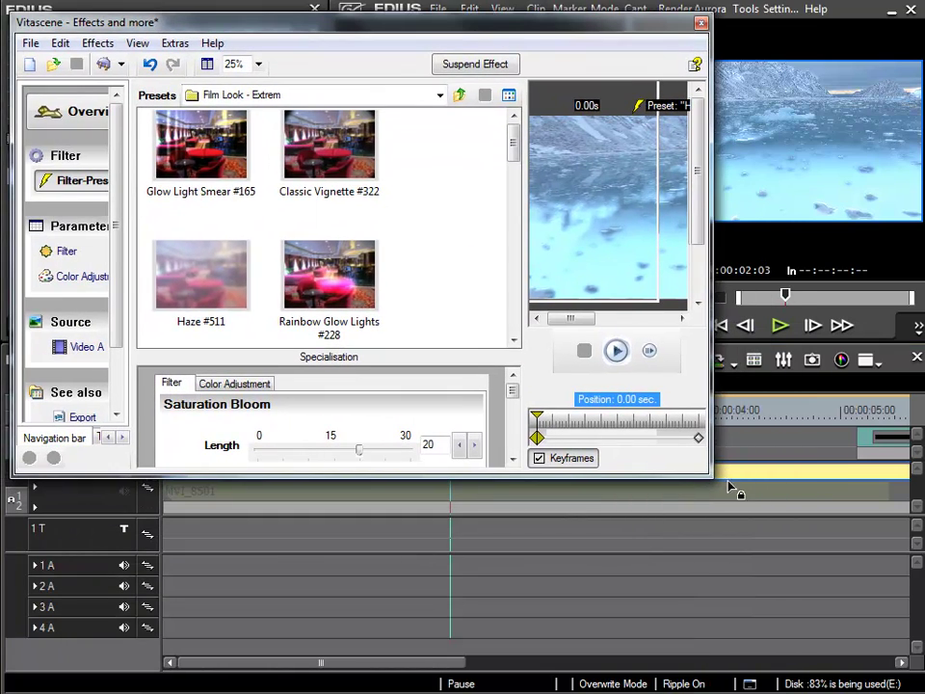
{"action": "left_click_drag", "start_coordinate": [706, 477], "coordinate": [889, 643]}
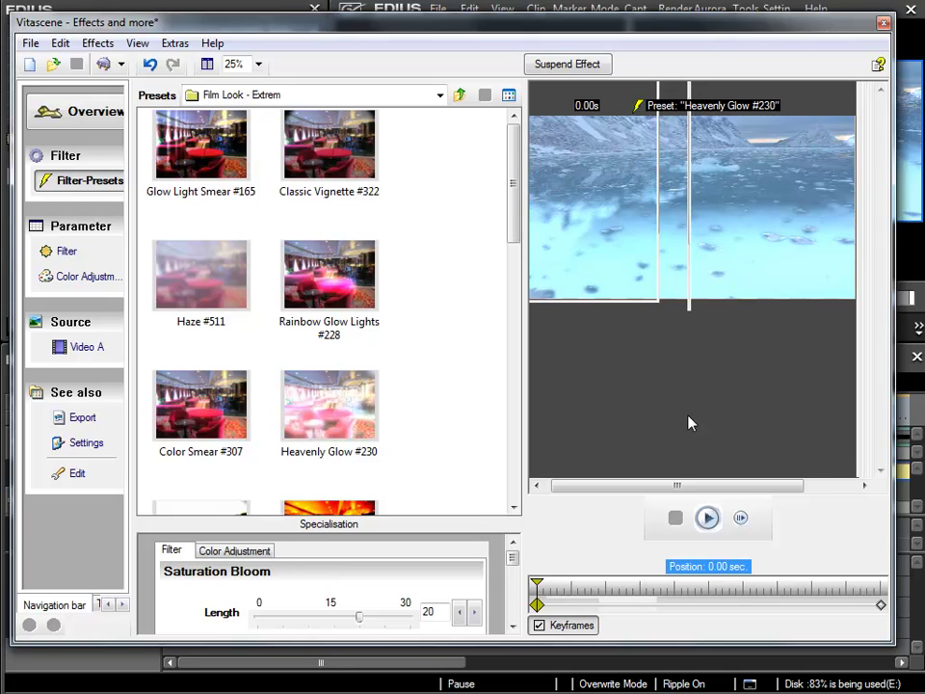
Switch to the Rays group, apply Heavenly Light Rays #393 and preview it about 3 seconds in.
{"action": "left_click_drag", "start_coordinate": [477, 510], "coordinate": [475, 468]}
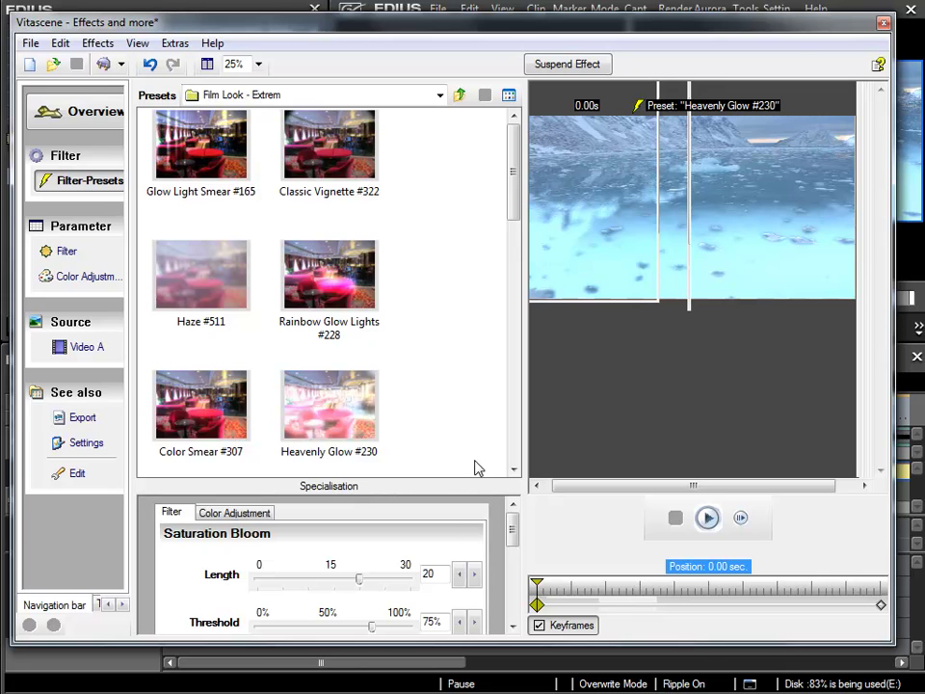
{"action": "left_click", "coordinate": [460, 95]}
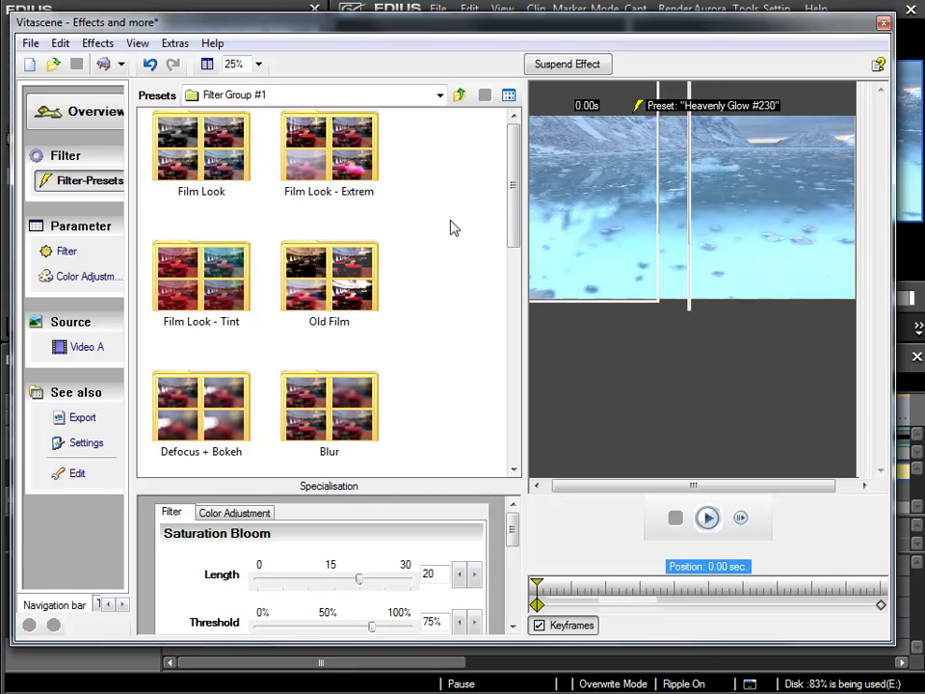
{"action": "left_click_drag", "start_coordinate": [514, 195], "coordinate": [491, 302]}
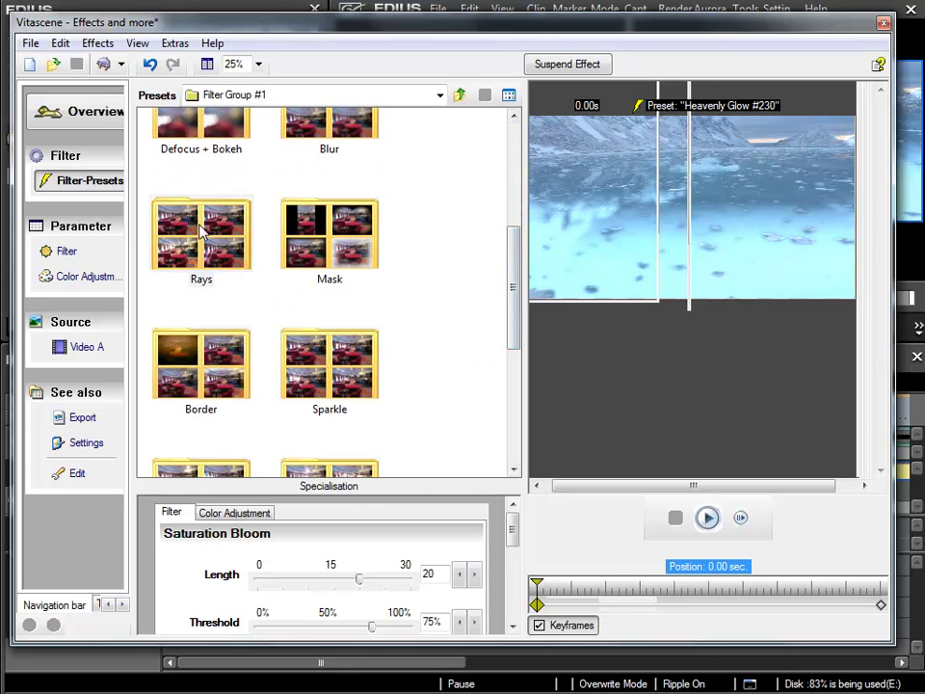
{"action": "double_click", "coordinate": [200, 231]}
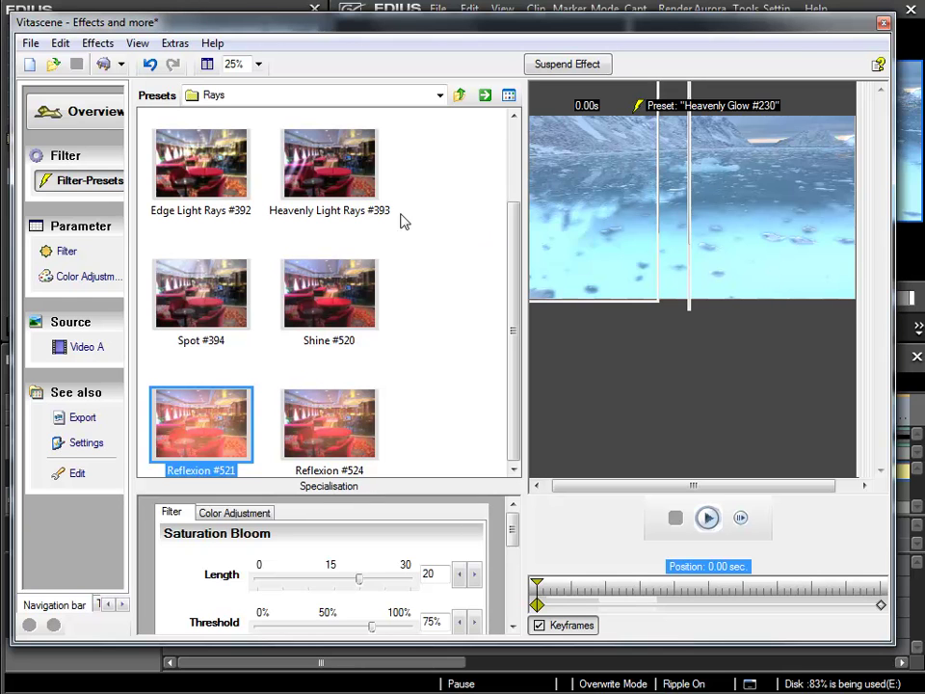
{"action": "left_click", "coordinate": [339, 175]}
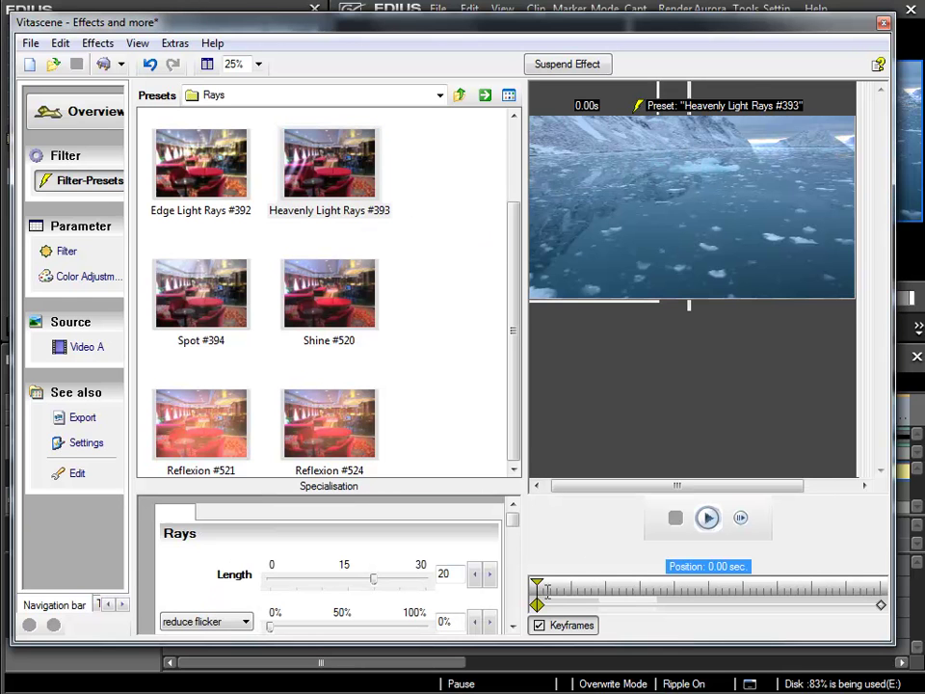
{"action": "left_click_drag", "start_coordinate": [536, 583], "coordinate": [734, 579]}
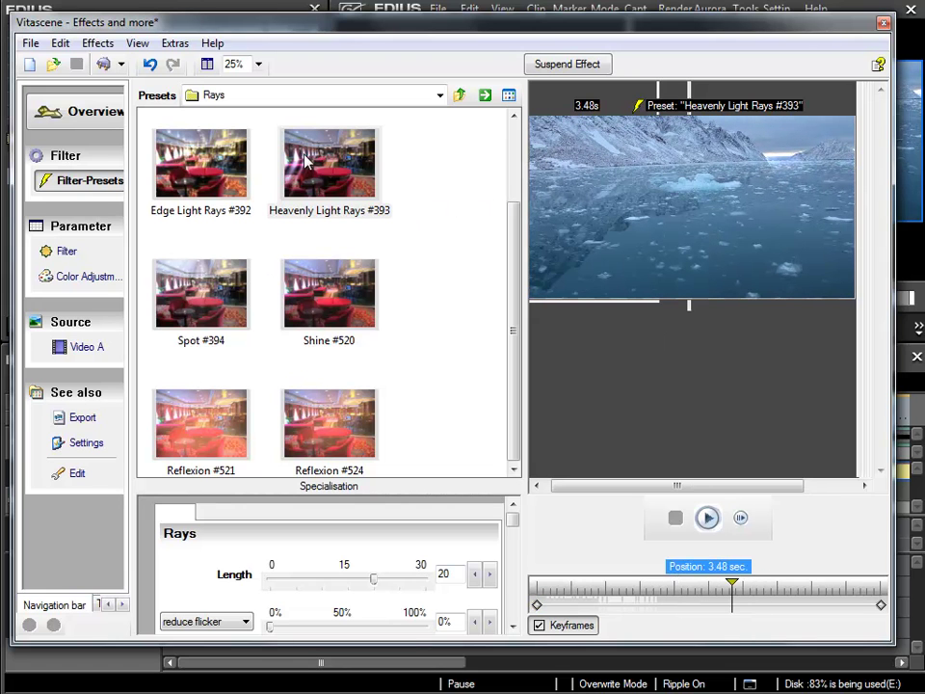
{"action": "scroll", "coordinate": [520, 251], "scroll_direction": "up", "scroll_amount": 2}
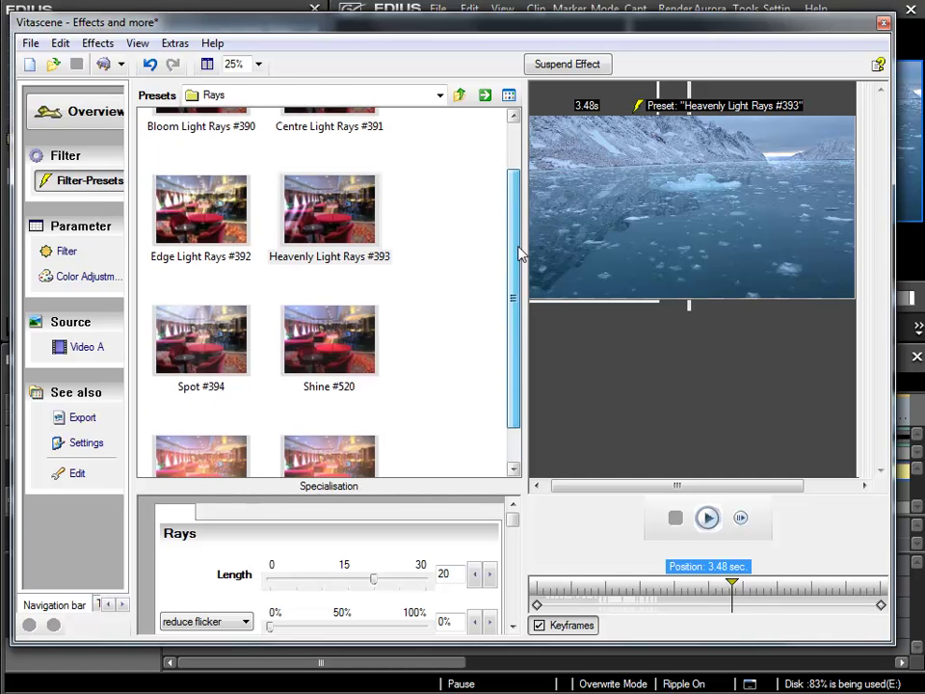
Apply Edge Light Rays #392 and enlarge the effect settings panel.
{"action": "left_click", "coordinate": [200, 275]}
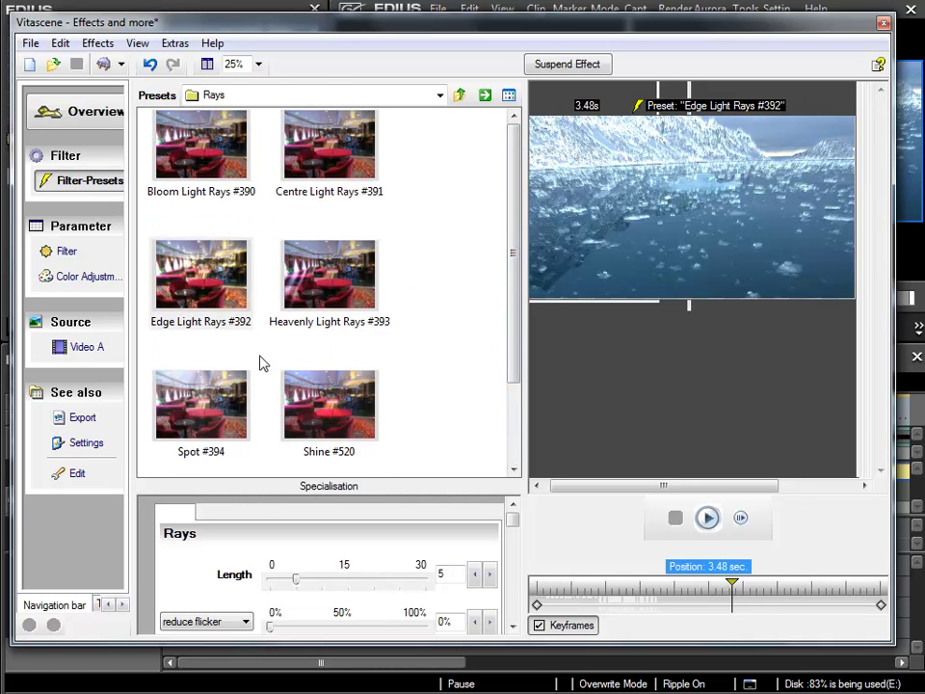
{"action": "left_click_drag", "start_coordinate": [463, 484], "coordinate": [452, 233]}
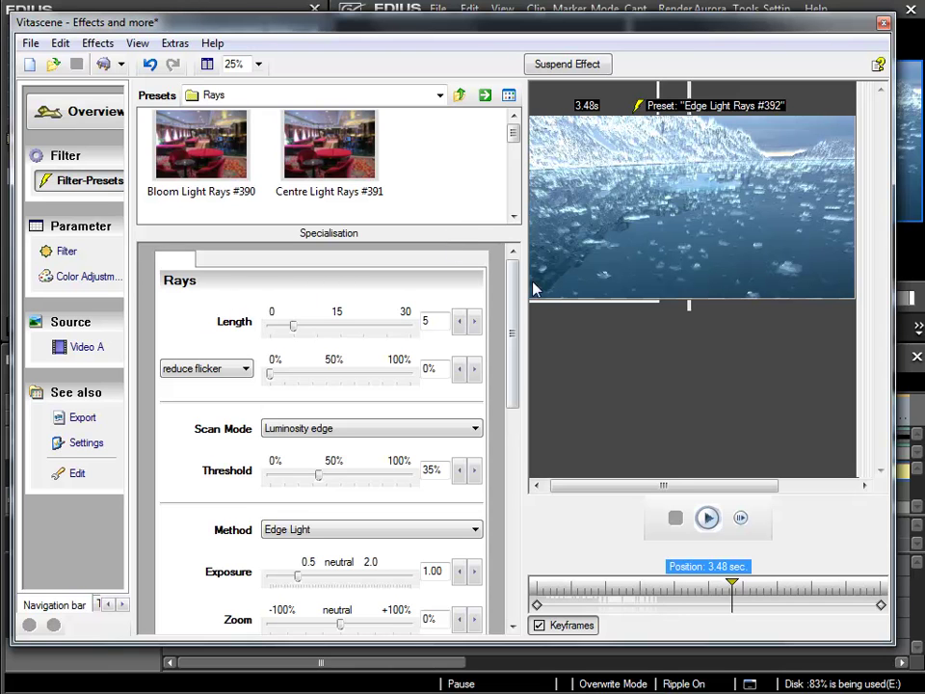
{"action": "left_click_drag", "start_coordinate": [451, 237], "coordinate": [451, 212]}
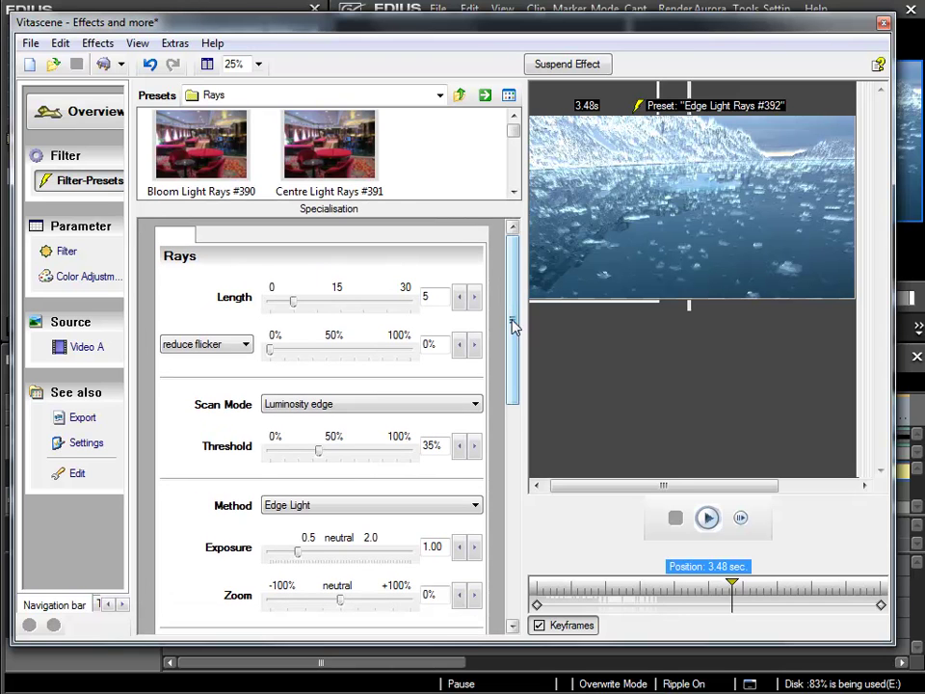
{"action": "left_click_drag", "start_coordinate": [514, 326], "coordinate": [513, 337]}
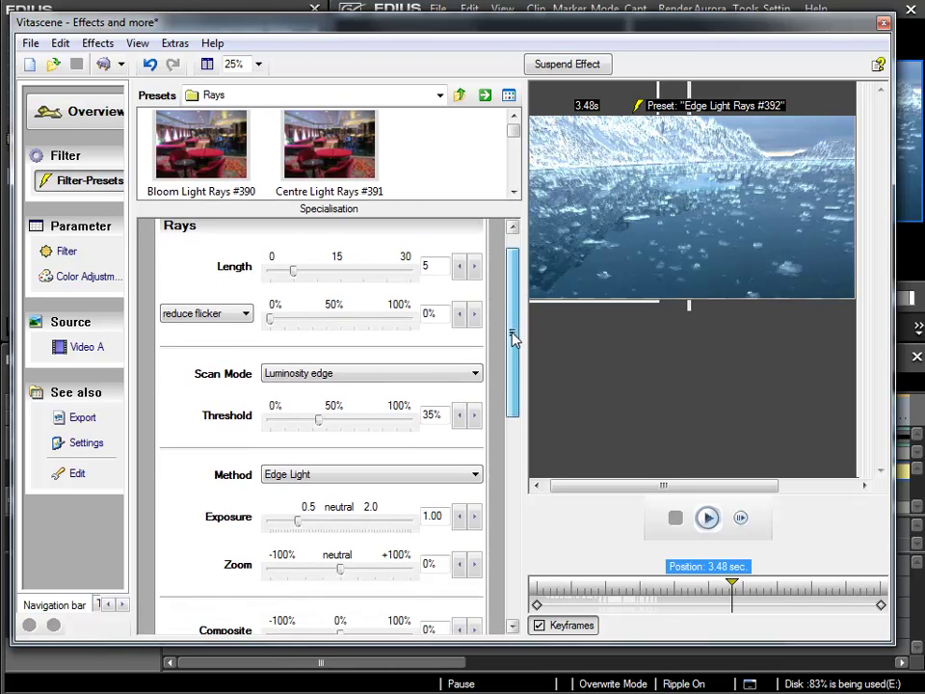
Turn off Keyframes and set the rays' Length to 15 and Vertical to -72%.
{"action": "left_click", "coordinate": [539, 626]}
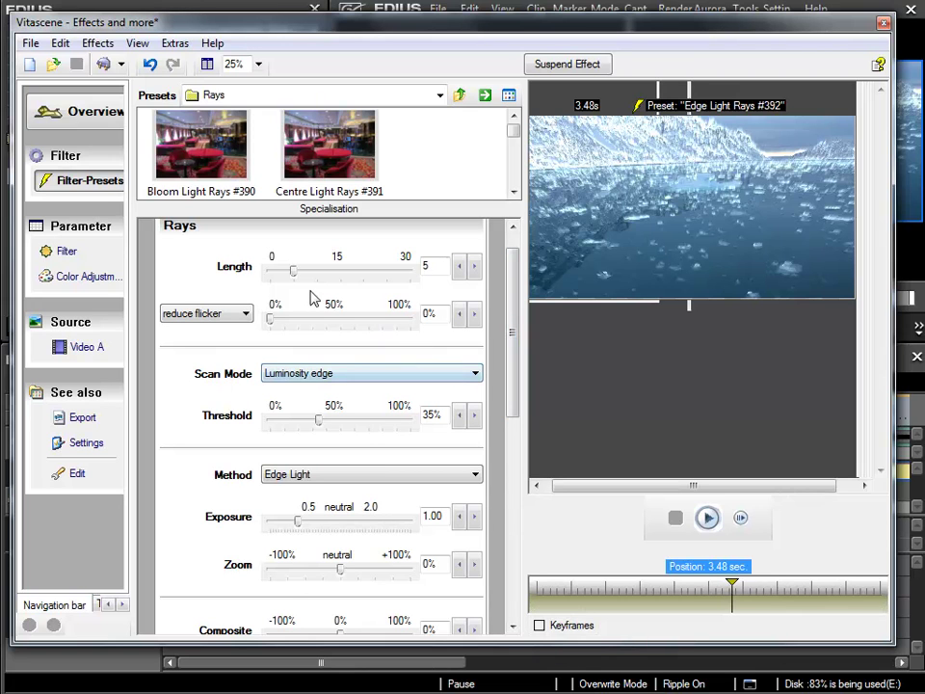
{"action": "left_click_drag", "start_coordinate": [295, 277], "coordinate": [342, 271]}
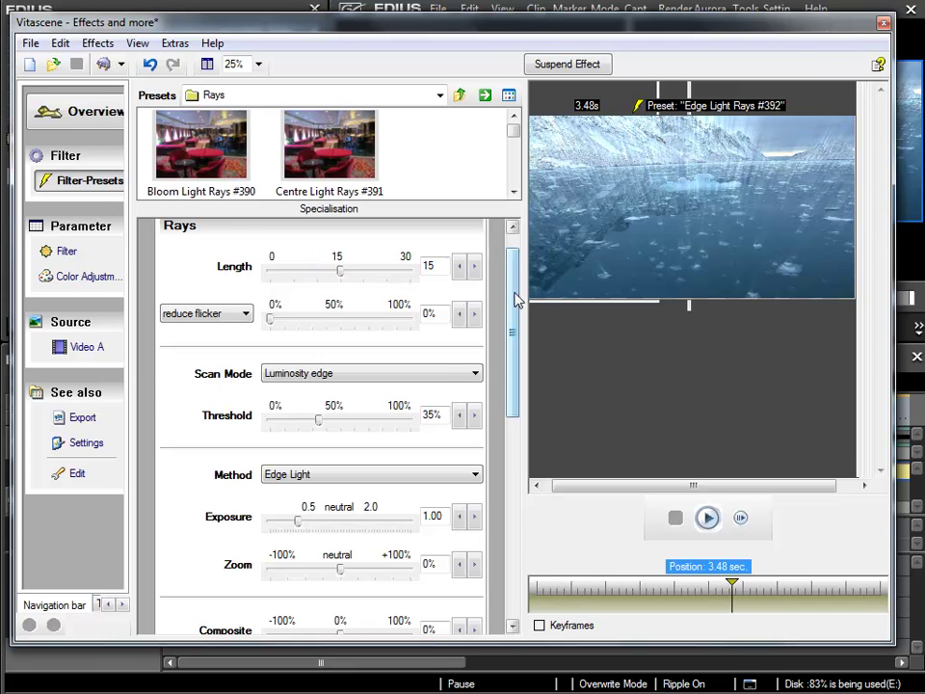
{"action": "left_click_drag", "start_coordinate": [516, 301], "coordinate": [493, 529]}
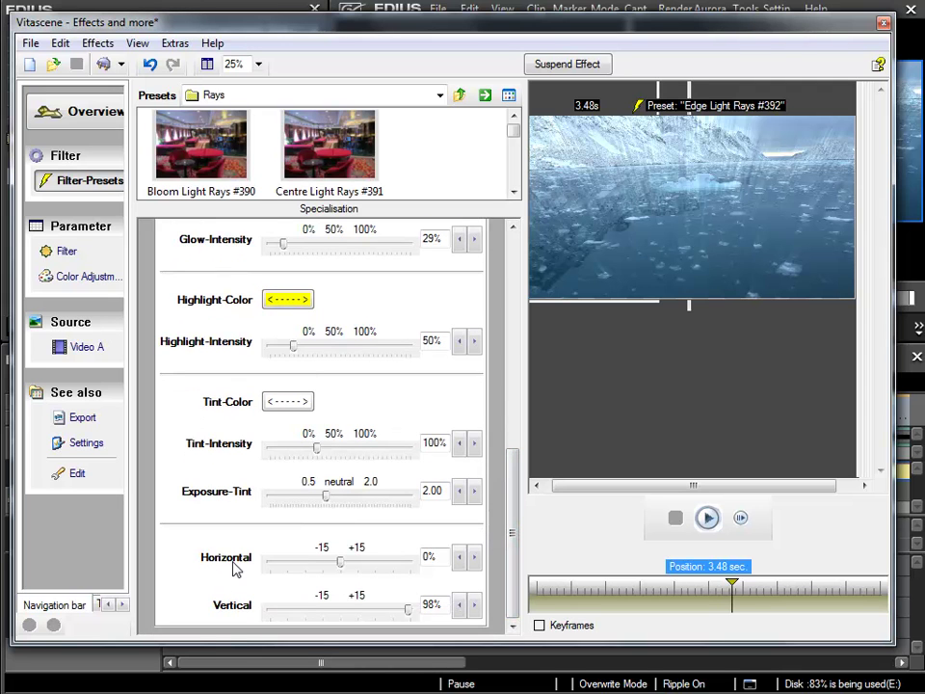
{"action": "left_click_drag", "start_coordinate": [407, 617], "coordinate": [292, 598]}
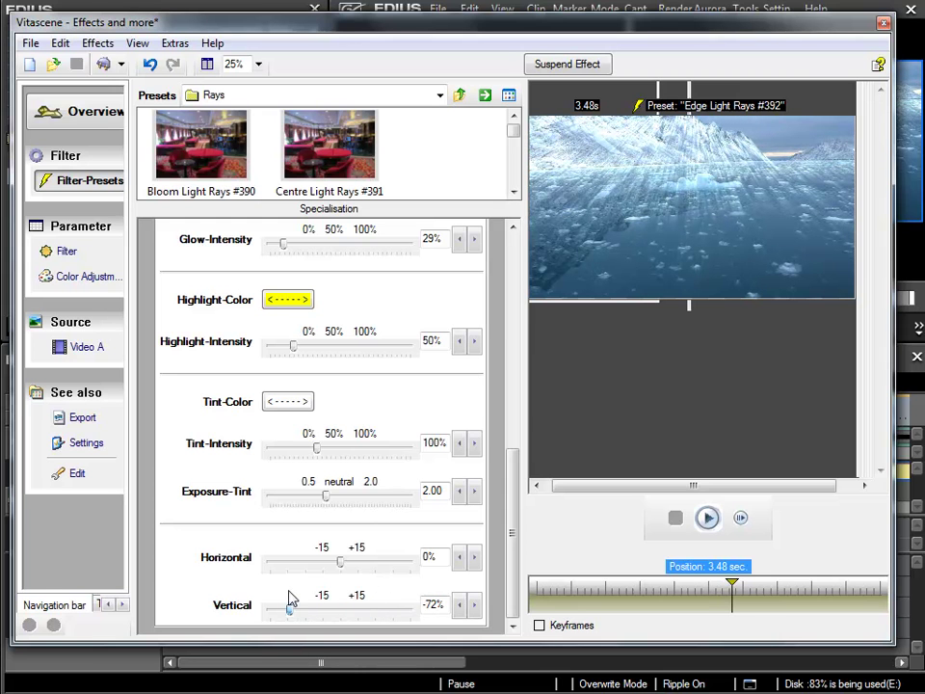
{"action": "left_click_drag", "start_coordinate": [509, 505], "coordinate": [504, 258]}
{"action": "left_click_drag", "start_coordinate": [415, 206], "coordinate": [405, 455]}
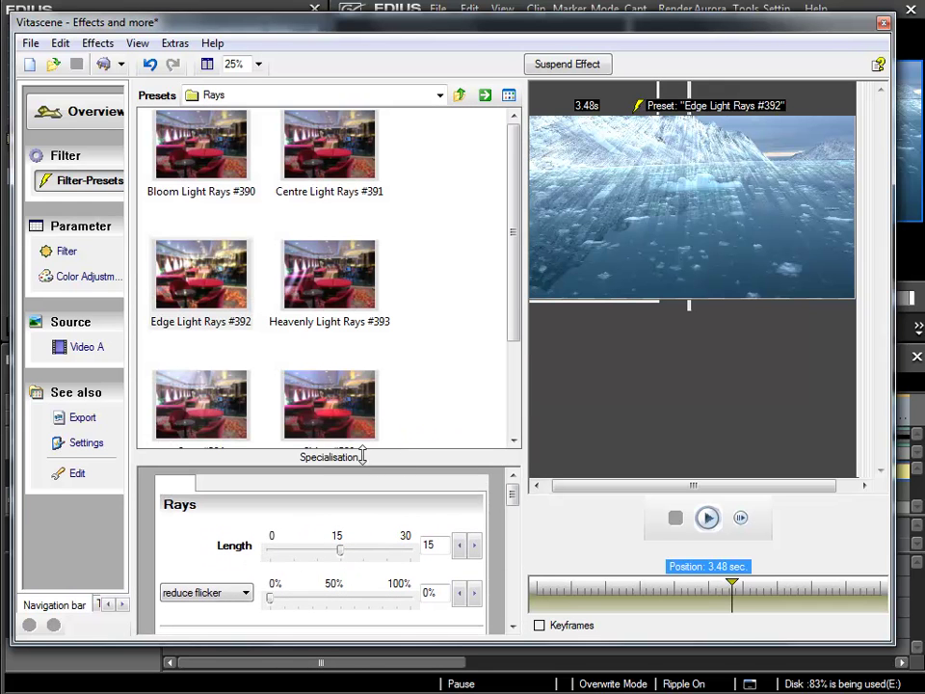
Try Reflexion #524, then apply Baby Sparkles #130 from the Sparkle folder and preview it.
{"action": "left_click_drag", "start_coordinate": [512, 288], "coordinate": [504, 379]}
{"action": "left_click", "coordinate": [332, 395]}
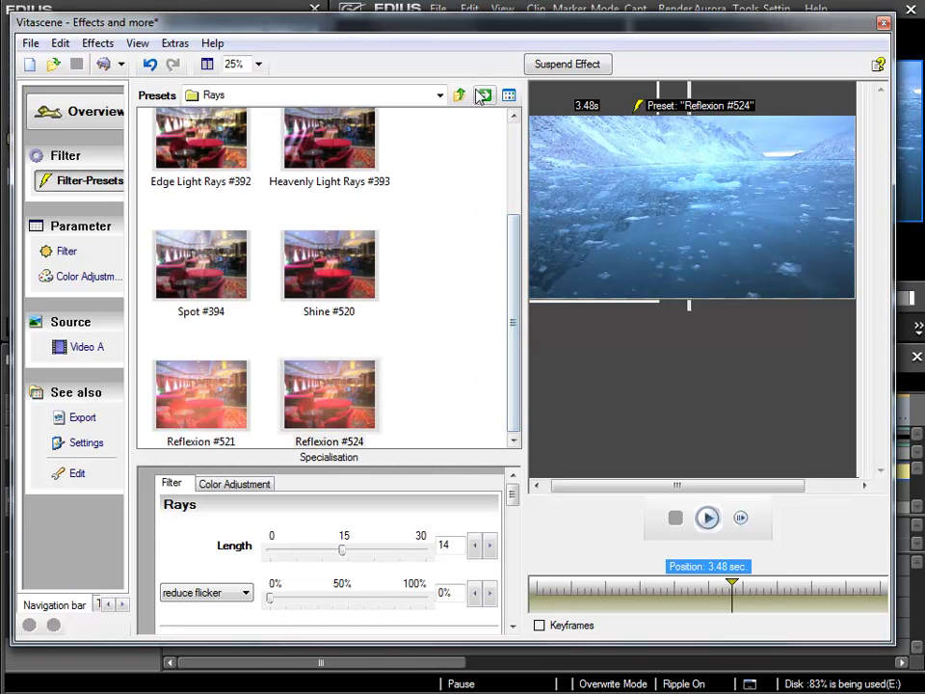
{"action": "key", "text": "BackSpace"}
{"action": "left_click_drag", "start_coordinate": [513, 217], "coordinate": [503, 349]}
{"action": "double_click", "coordinate": [326, 157]}
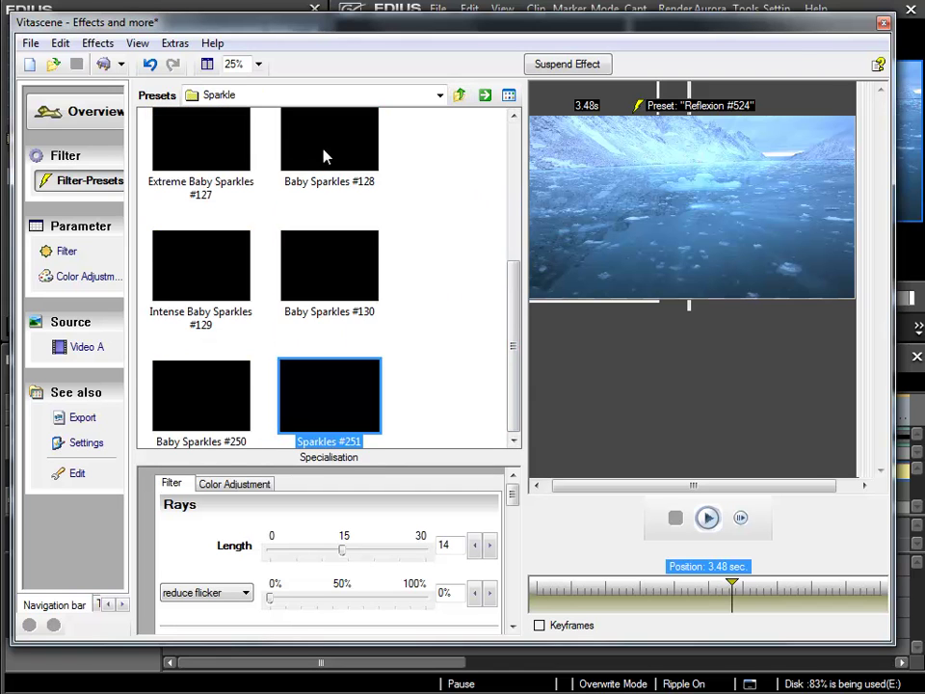
{"action": "left_click", "coordinate": [310, 273]}
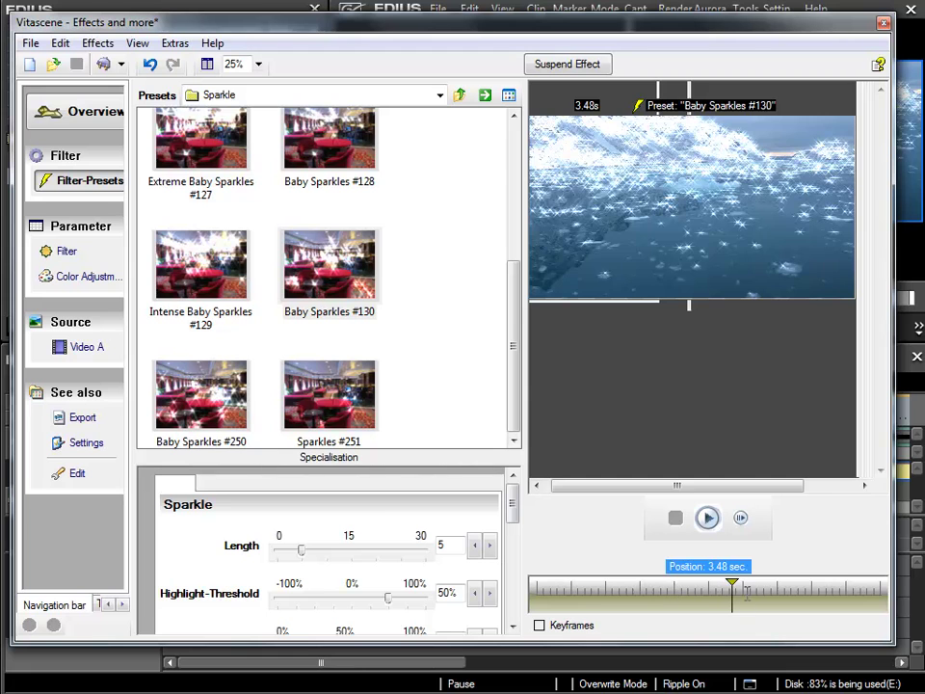
{"action": "mouse_move", "coordinate": [735, 584]}
{"action": "left_mouse_down"}
{"action": "mouse_move", "coordinate": [618, 581]}
{"action": "mouse_move", "coordinate": [733, 584]}
{"action": "mouse_move", "coordinate": [641, 581]}
{"action": "mouse_move", "coordinate": [588, 565]}
{"action": "left_mouse_up"}
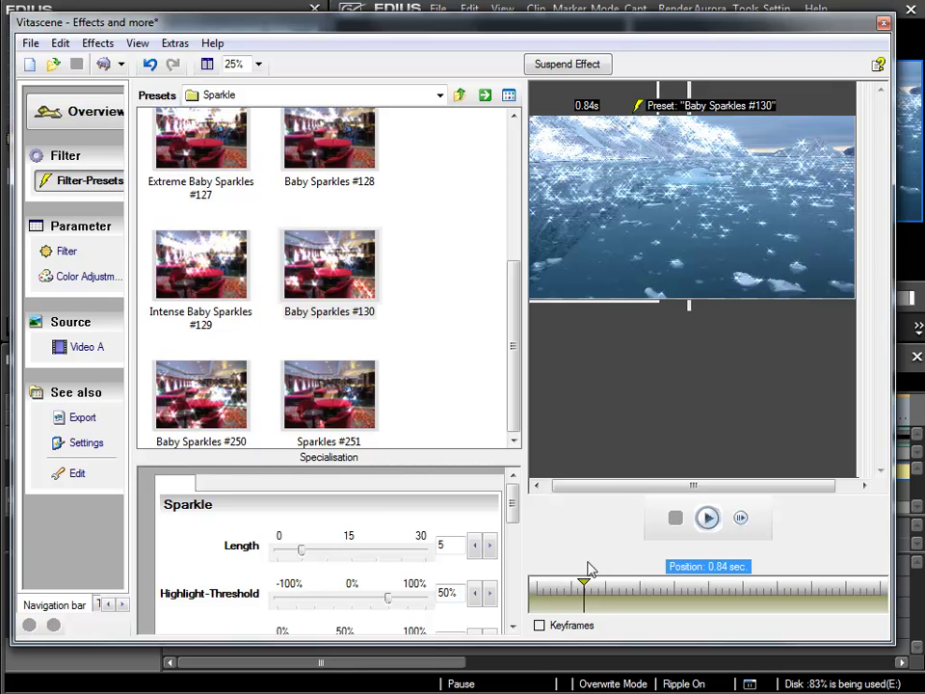
Lower the Baby Sparkles Highlight-Threshold from 50% to 41% and review the sparkles across the clip.
{"action": "left_click_drag", "start_coordinate": [387, 461], "coordinate": [385, 195]}
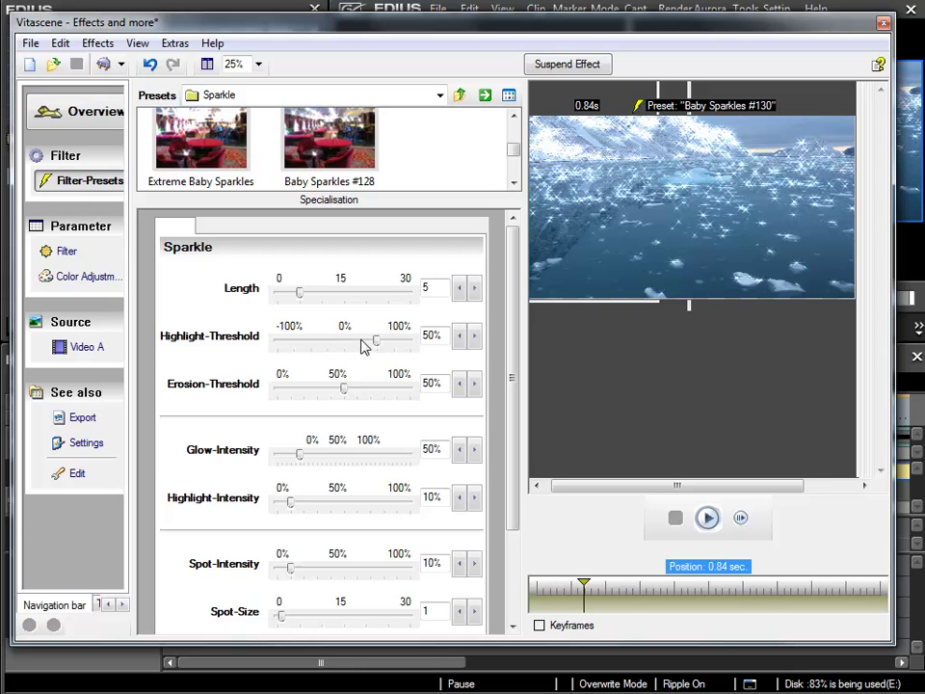
{"action": "mouse_move", "coordinate": [378, 349]}
{"action": "left_mouse_down"}
{"action": "mouse_move", "coordinate": [357, 346]}
{"action": "mouse_move", "coordinate": [394, 363]}
{"action": "mouse_move", "coordinate": [372, 367]}
{"action": "left_mouse_up"}
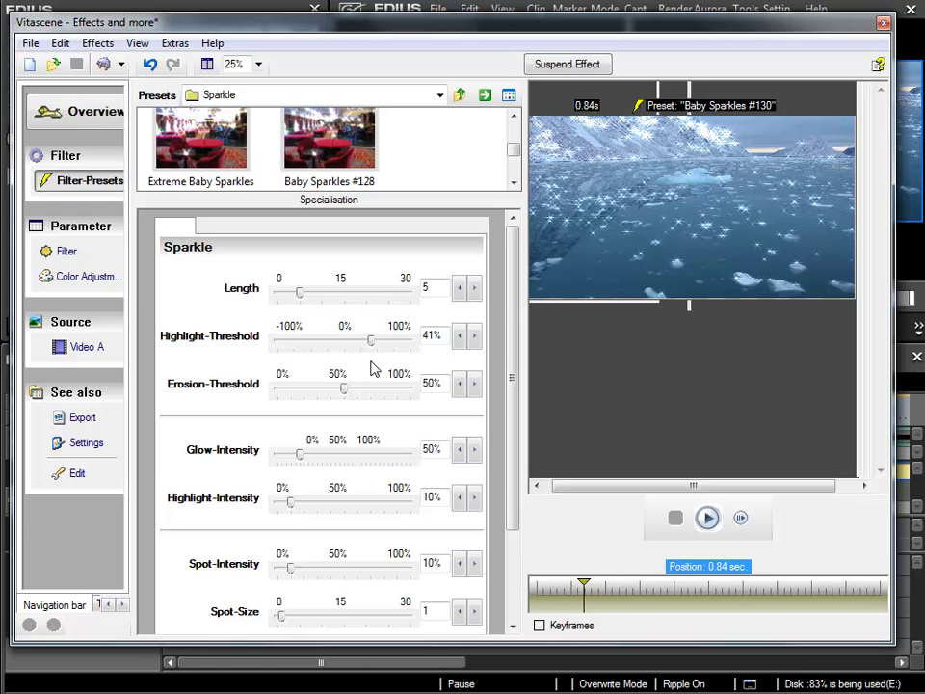
{"action": "mouse_move", "coordinate": [587, 585]}
{"action": "left_mouse_down"}
{"action": "mouse_move", "coordinate": [772, 588]}
{"action": "mouse_move", "coordinate": [580, 588]}
{"action": "left_mouse_up"}
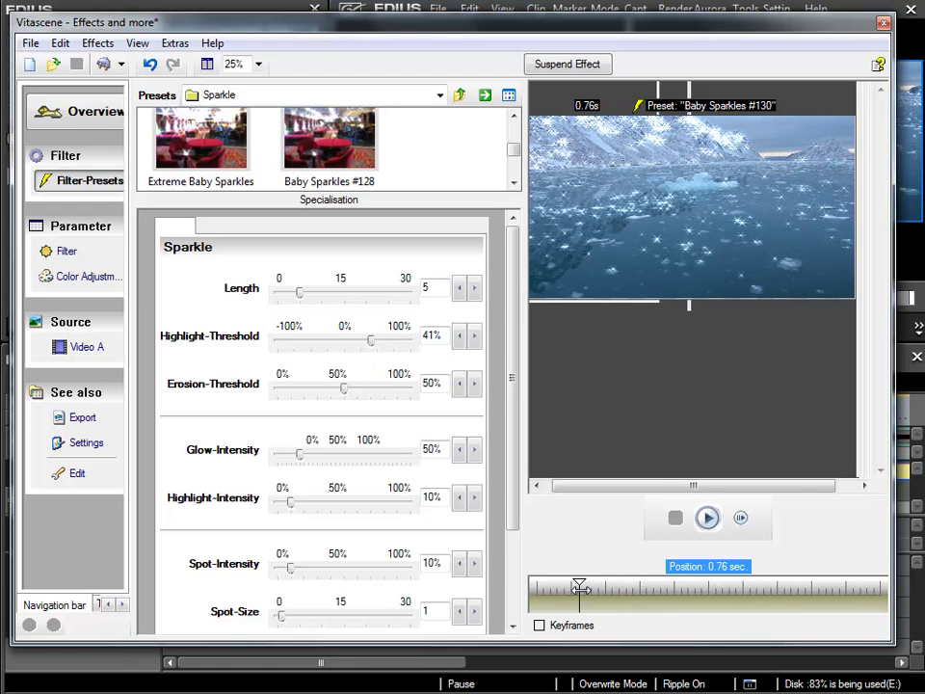